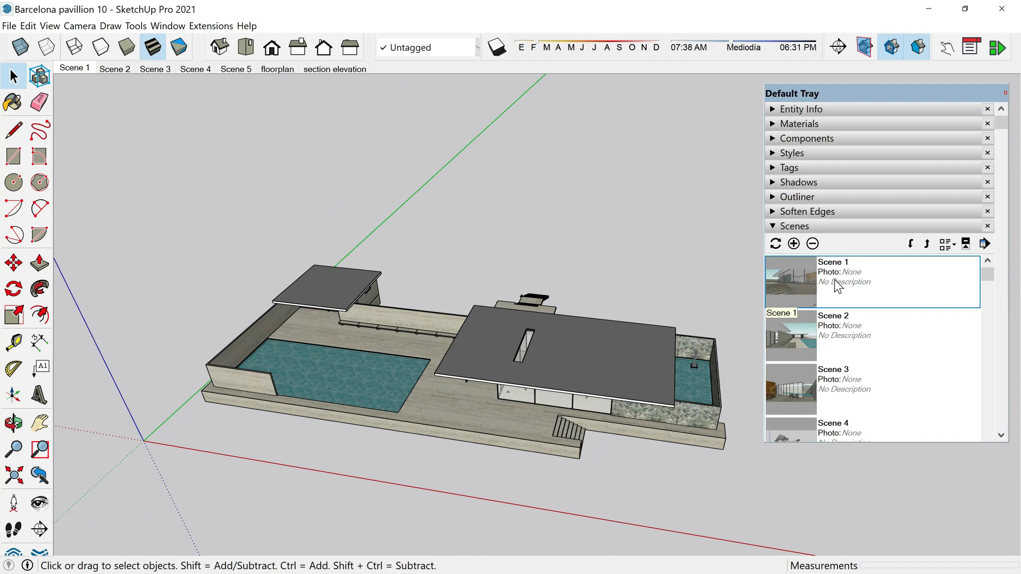
Step: Activate Scene 1 and start a 2D graphic export of its view
{"action": "double_click", "coordinate": [799, 276]}
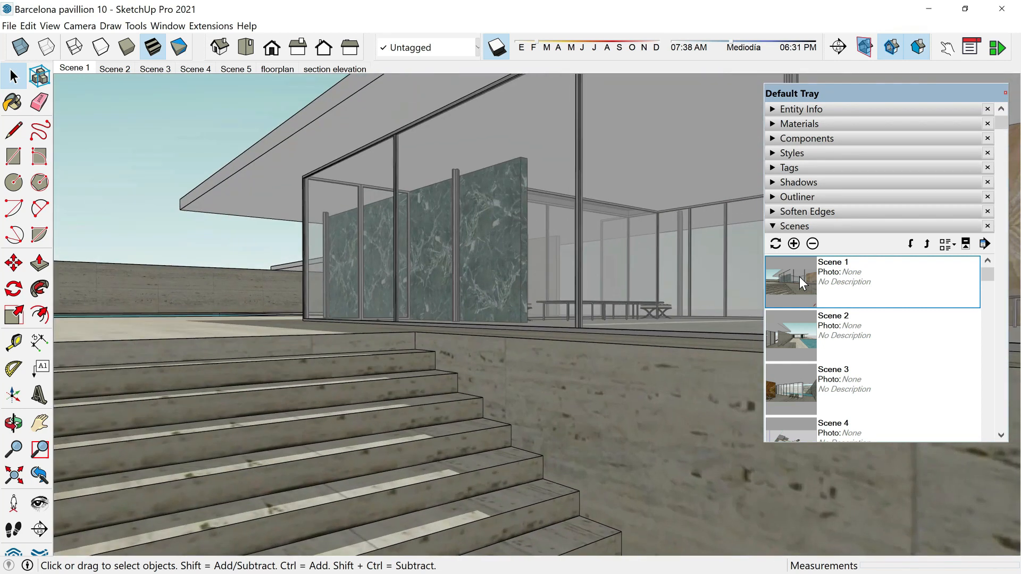
{"action": "left_click", "coordinate": [9, 25]}
{"action": "mouse_move", "coordinate": [42, 253]}
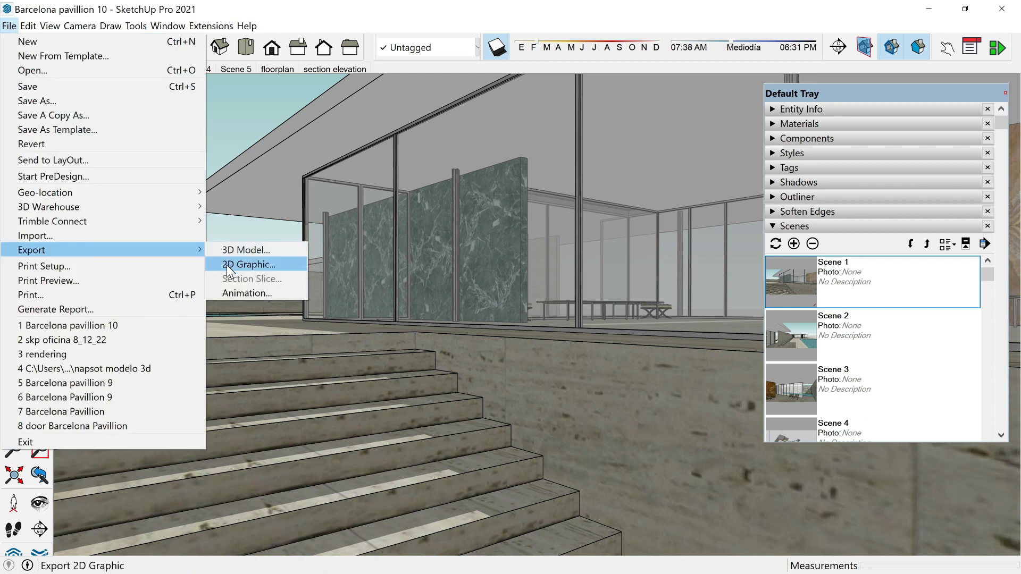
{"action": "left_click", "coordinate": [246, 265]}
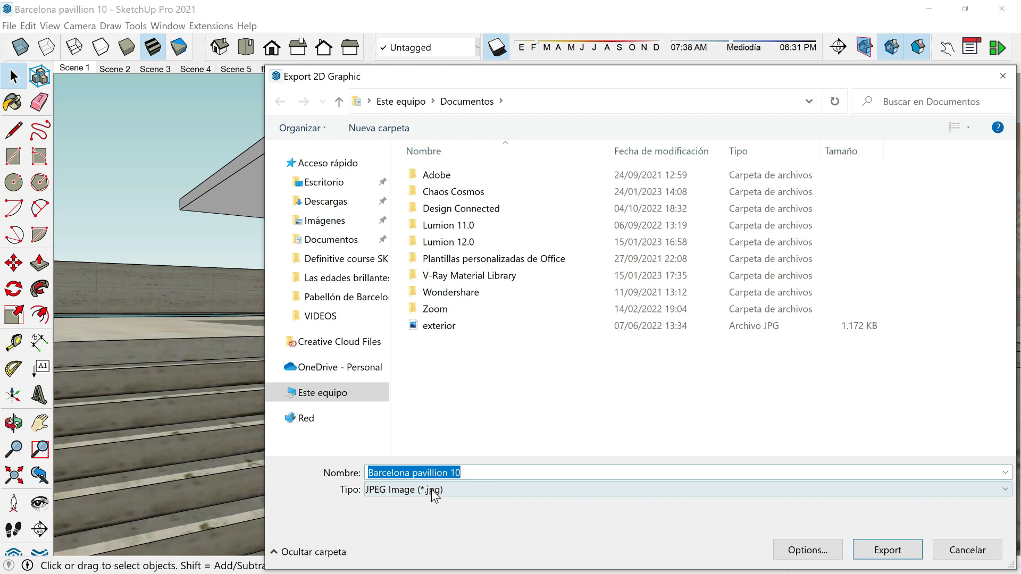
Step: Check the export options for the Portable Network Graphics (*.png) format, including the transparent background, and cancel the export
{"action": "left_click", "coordinate": [471, 491]}
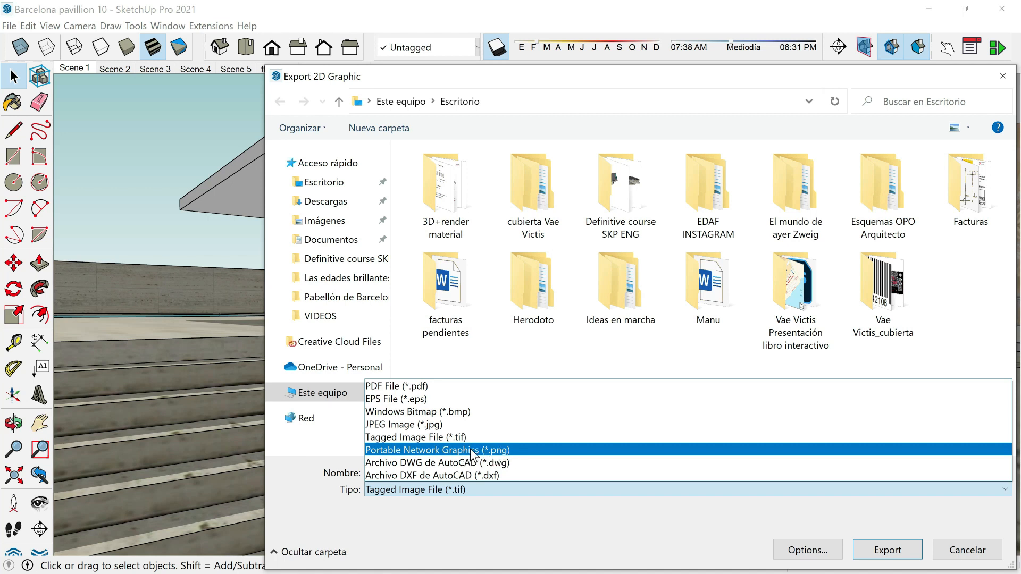
{"action": "left_click", "coordinate": [473, 451]}
{"action": "left_click", "coordinate": [795, 552]}
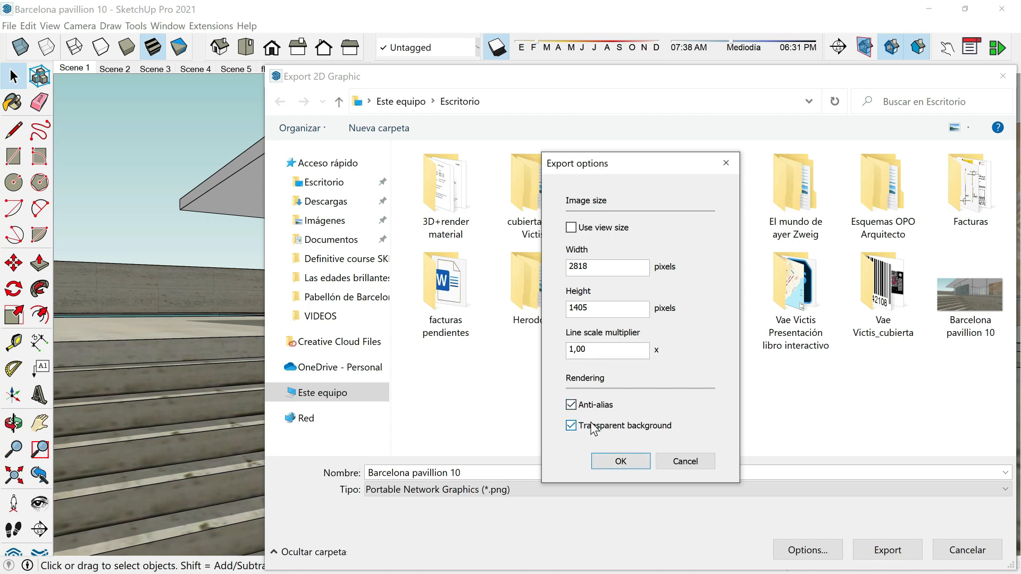
{"action": "left_click", "coordinate": [685, 461]}
{"action": "left_click", "coordinate": [968, 550]}
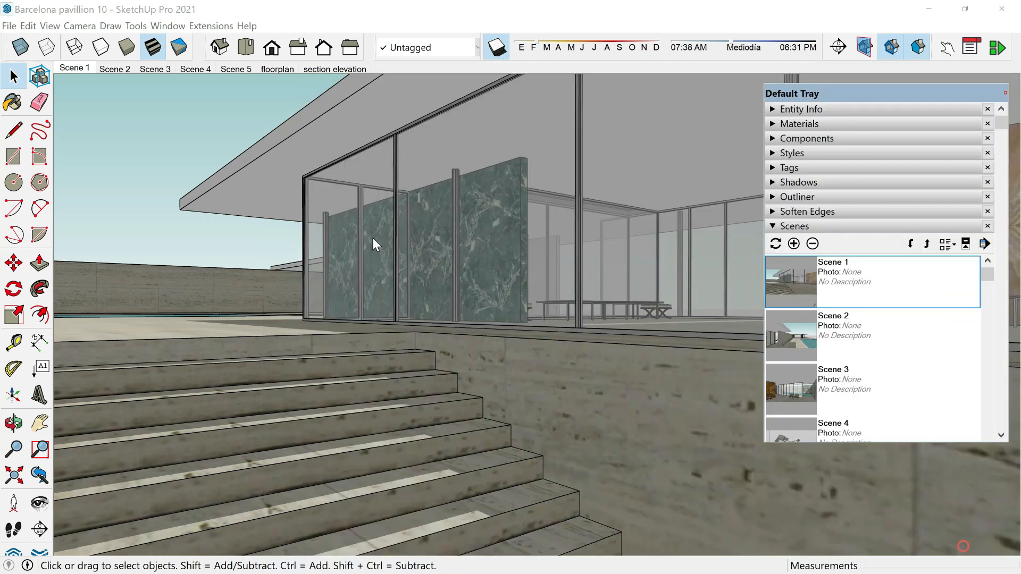
Step: Start a 2D graphic export of Scene 1 in the JPEG Image (*.jpg) format
{"action": "left_click", "coordinate": [9, 25]}
{"action": "mouse_move", "coordinate": [65, 253]}
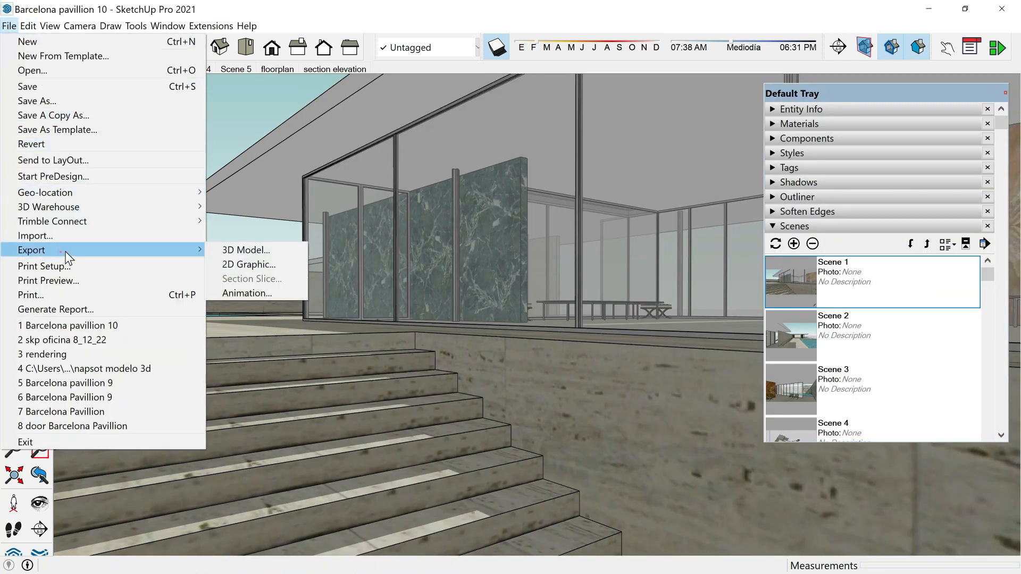
{"action": "left_click", "coordinate": [250, 264]}
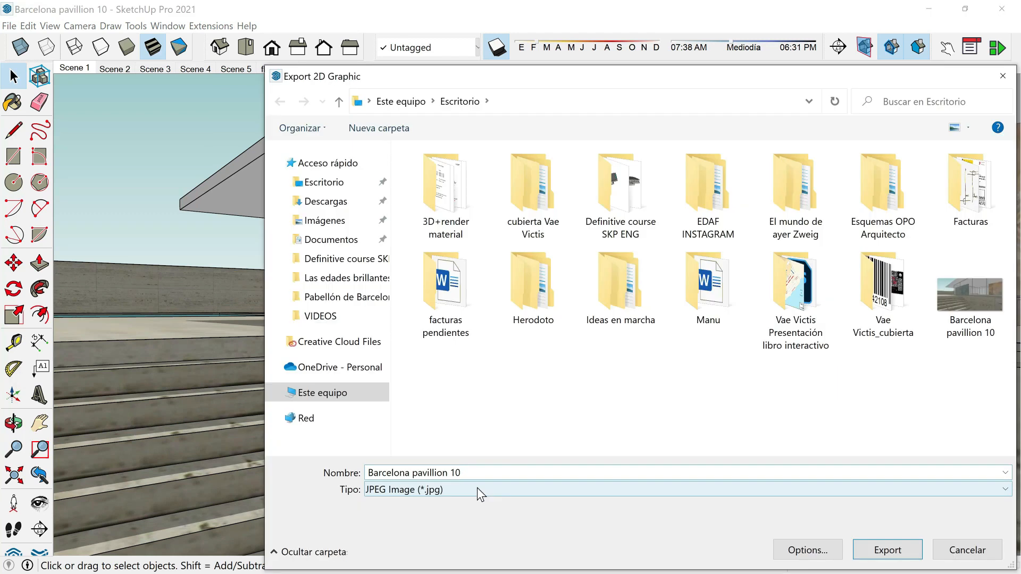
{"action": "left_click", "coordinate": [477, 489]}
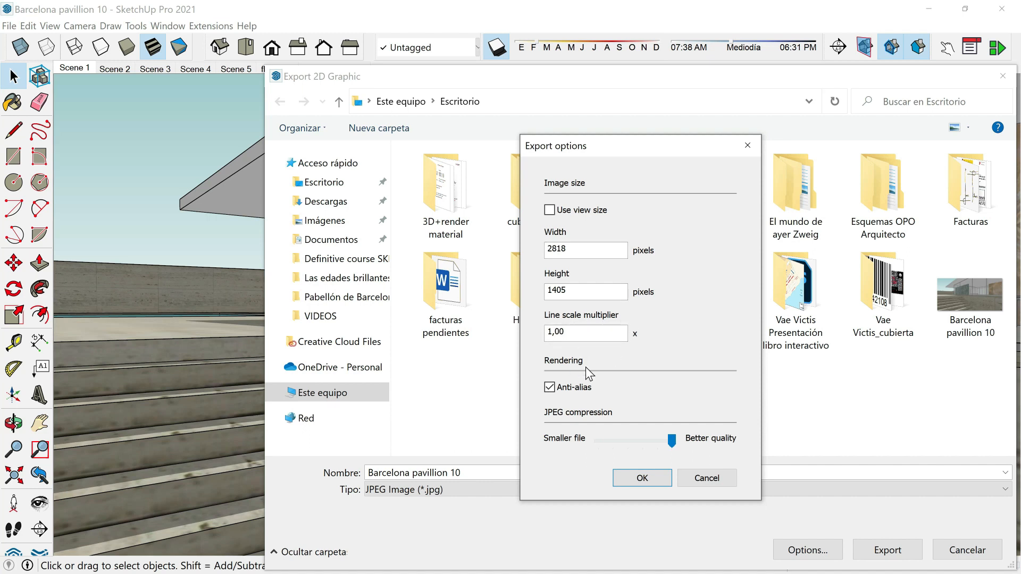
Step: Load the 3636 x 1813 pixel view size, leave Use view size off, set the line scale multiplier to 0,50 and export the JPEG
{"action": "double_click", "coordinate": [580, 330]}
{"action": "type", "text": "0,50"}
{"action": "left_click", "coordinate": [550, 210]}
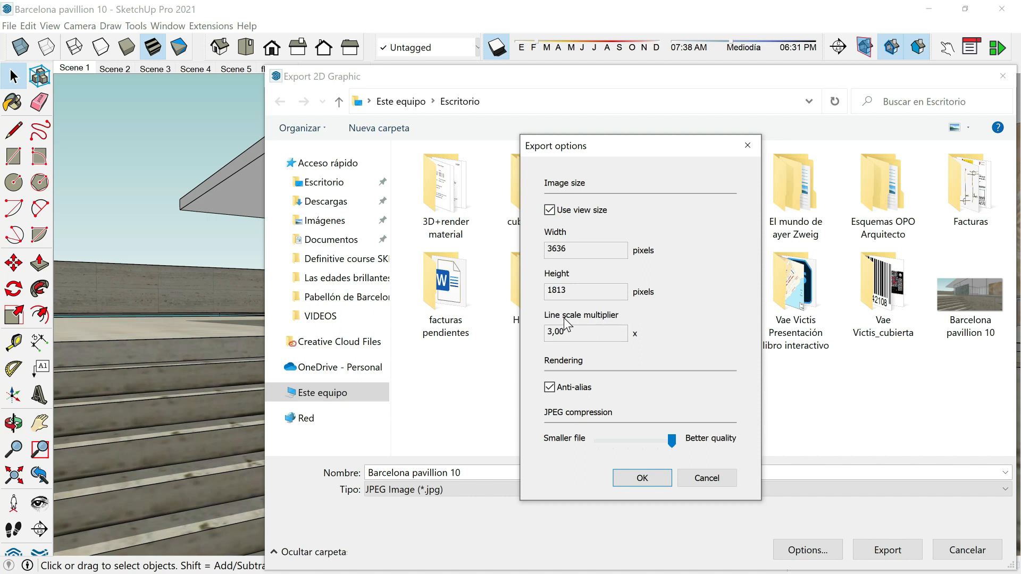
{"action": "left_click", "coordinate": [549, 210]}
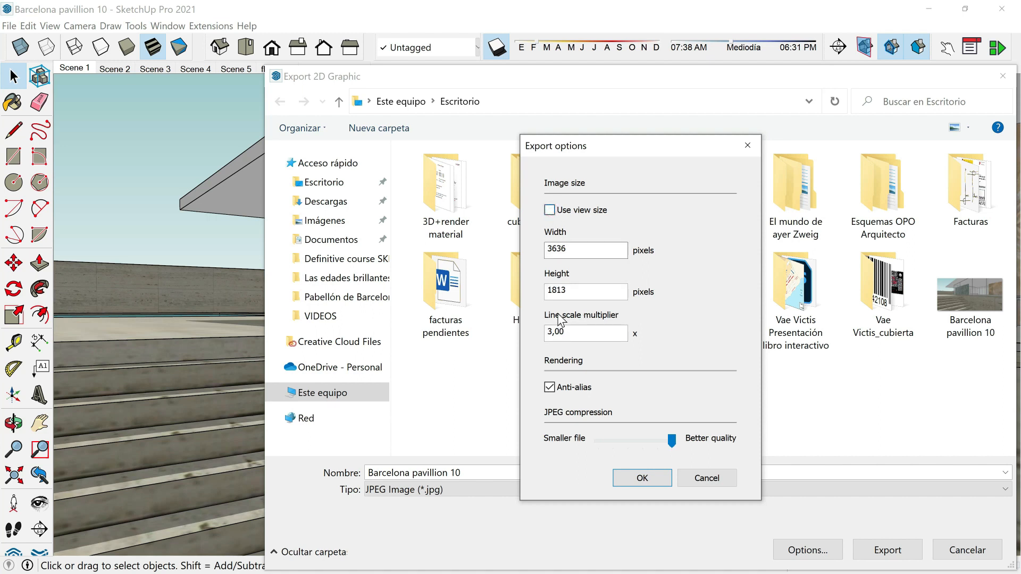
{"action": "left_click_drag", "start_coordinate": [574, 332], "coordinate": [522, 323]}
{"action": "type", "text": "0,50"}
{"action": "left_click", "coordinate": [637, 475]}
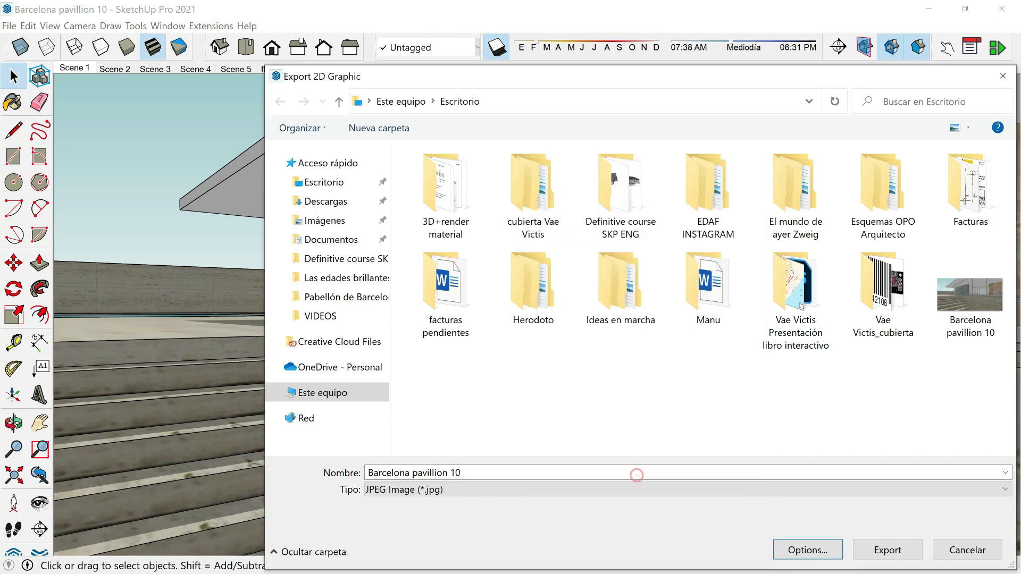
{"action": "left_click", "coordinate": [886, 550]}
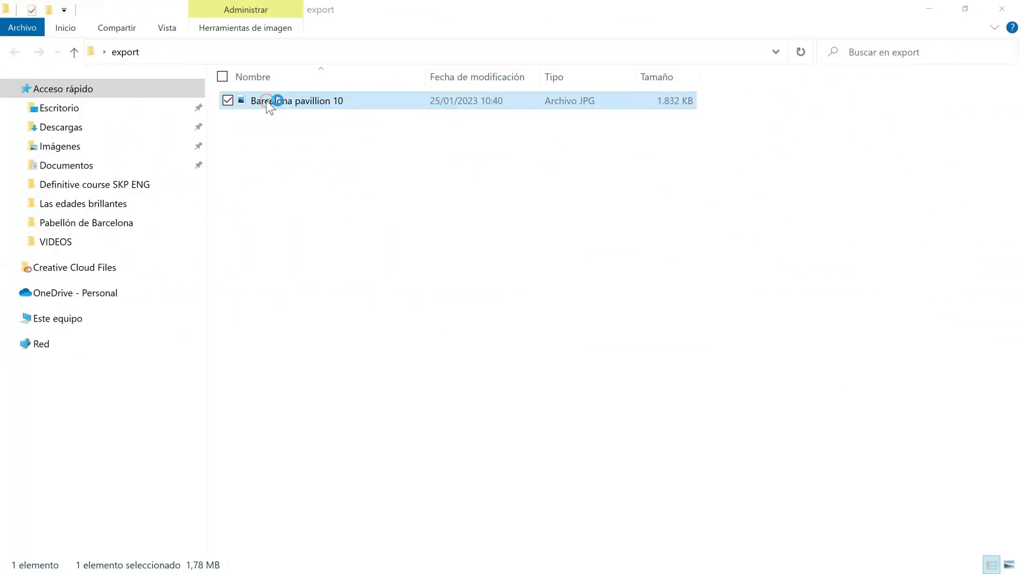
Step: View the exported JPEG images in the export folder one by one, from Barcelona pavillion 1 through Barcelona pavillion 7
{"action": "double_click", "coordinate": [267, 99]}
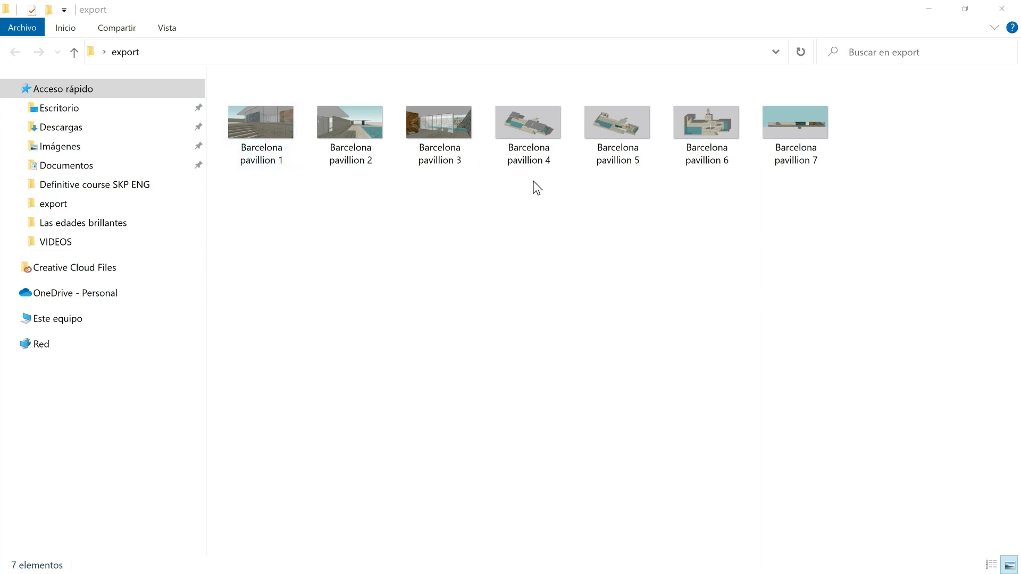
{"action": "left_click", "coordinate": [261, 131]}
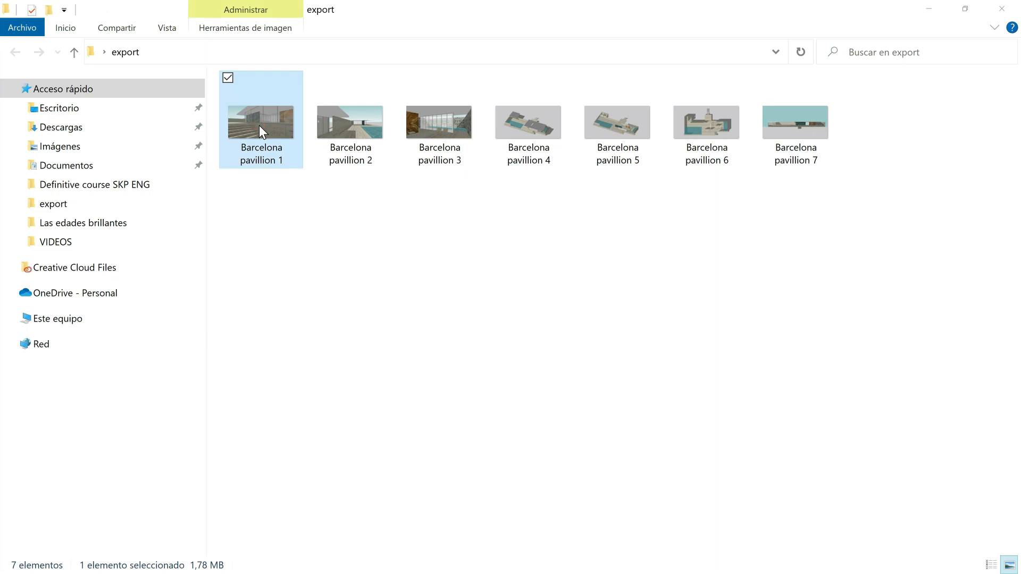
{"action": "double_click", "coordinate": [261, 131]}
{"action": "left_click", "coordinate": [1007, 306]}
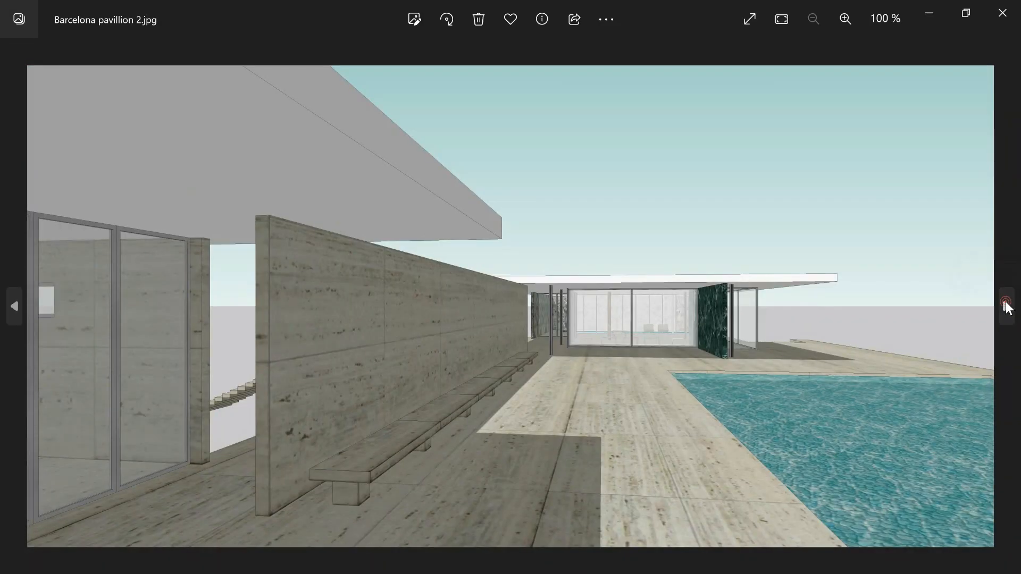
{"action": "left_click", "coordinate": [1007, 308]}
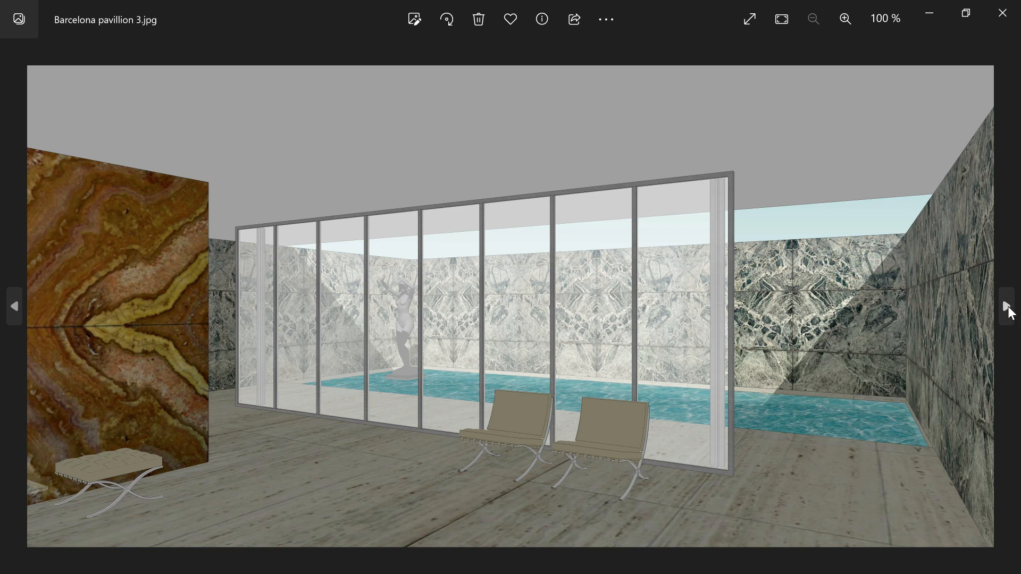
{"action": "left_click", "coordinate": [1007, 309]}
{"action": "left_click", "coordinate": [1007, 308]}
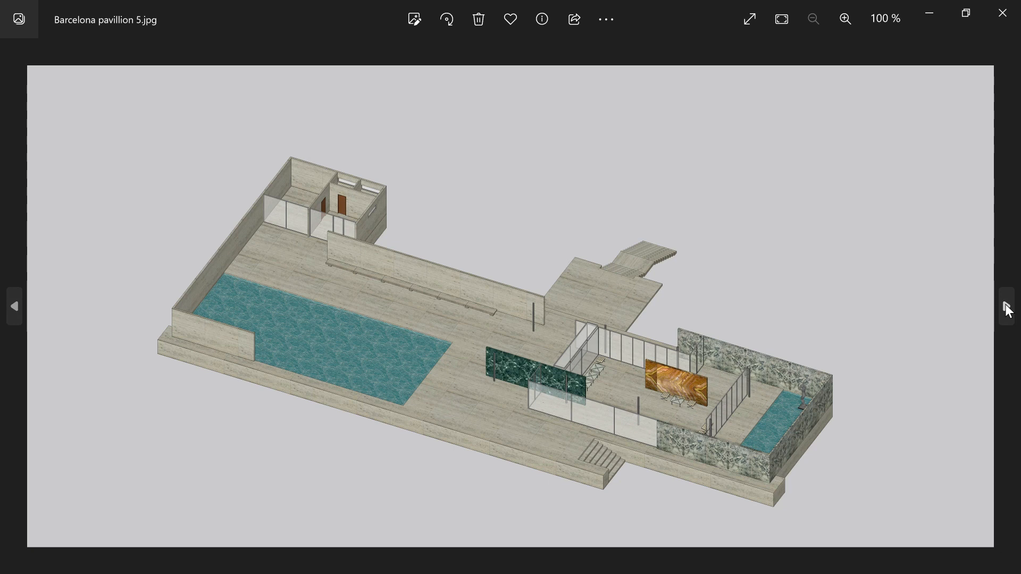
{"action": "left_click", "coordinate": [1007, 308]}
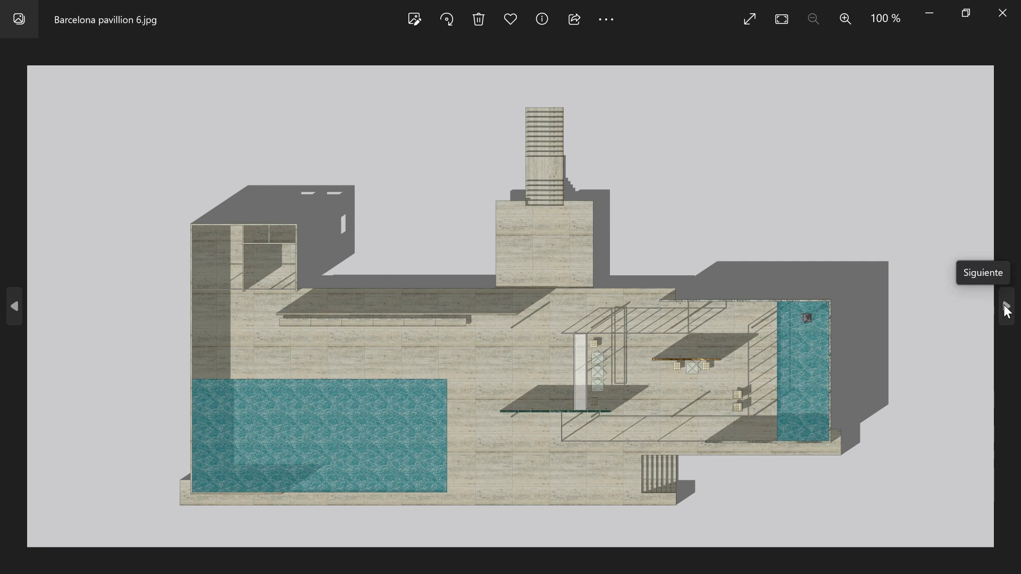
{"action": "left_click", "coordinate": [1006, 308]}
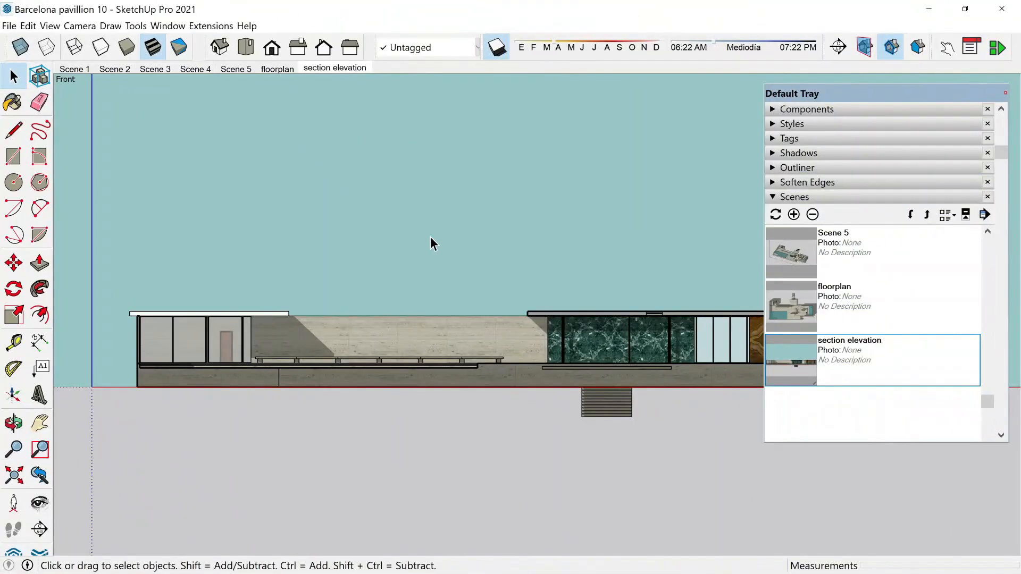
Step: Start a 2D graphic export of the section elevation scene in the PDF File (*.pdf) format
{"action": "left_click", "coordinate": [9, 25]}
{"action": "mouse_move", "coordinate": [55, 247]}
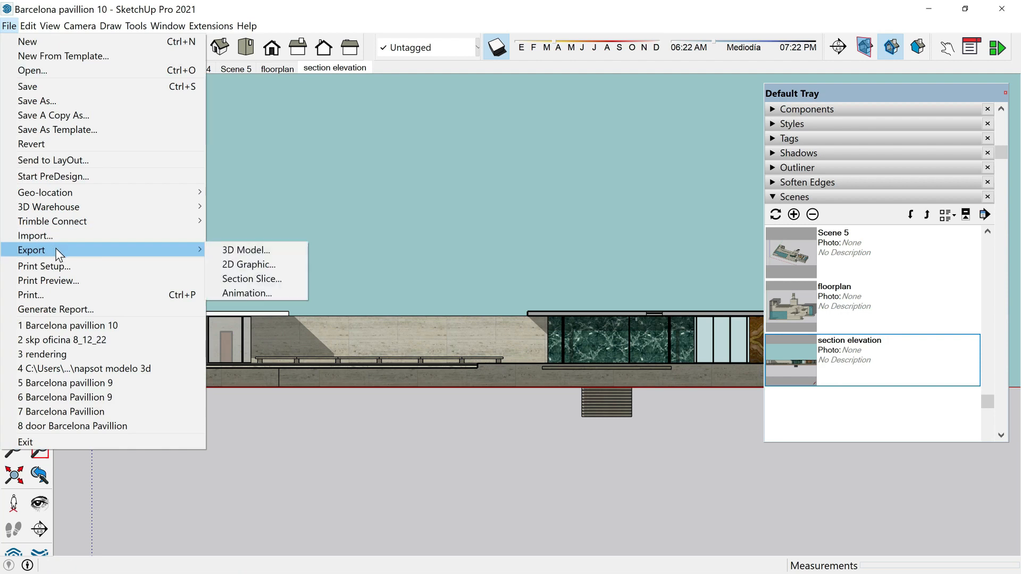
{"action": "left_click", "coordinate": [250, 263]}
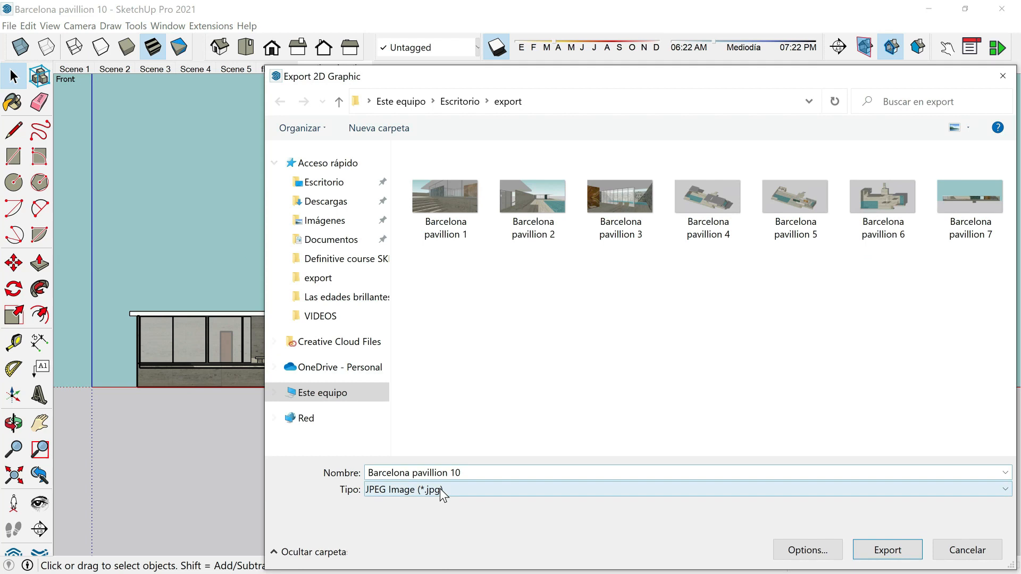
{"action": "left_click", "coordinate": [439, 489]}
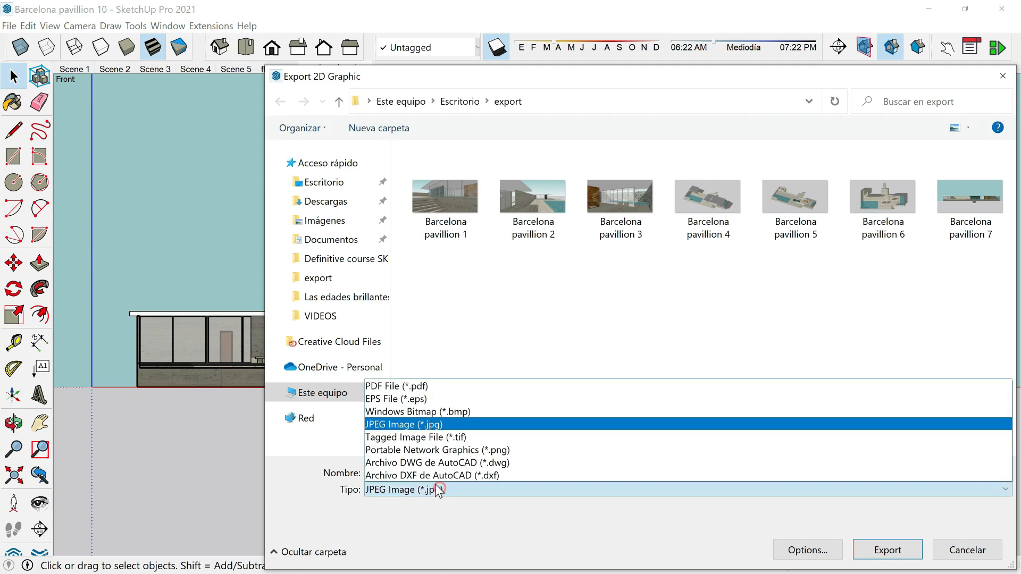
{"action": "left_click", "coordinate": [396, 386]}
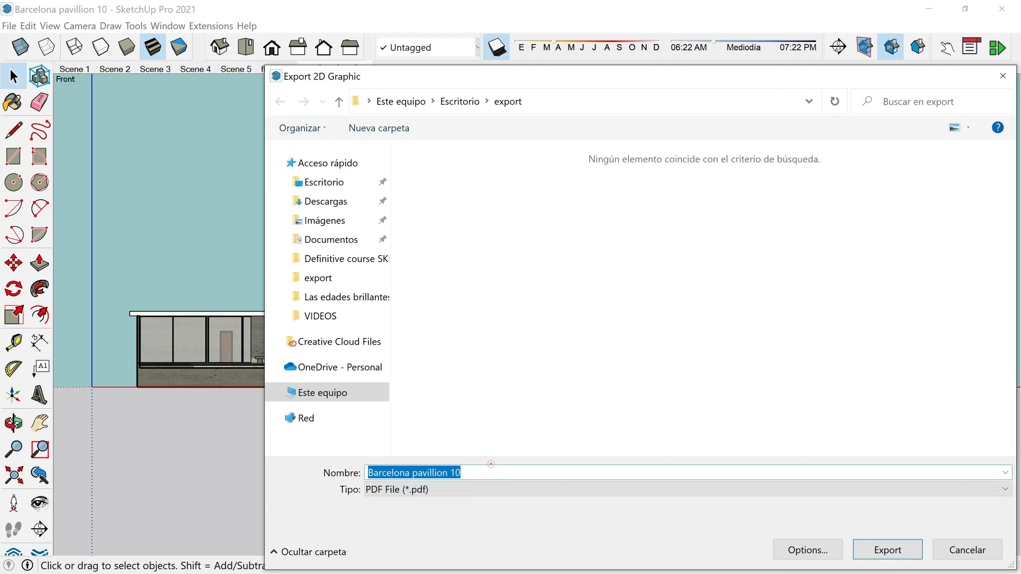
Step: Name the file Barcelona pavillion, accept the PDF export options and export it to the export folder
{"action": "left_click", "coordinate": [491, 472]}
{"action": "key", "text": "BackSpace"}
{"action": "key", "text": "BackSpace"}
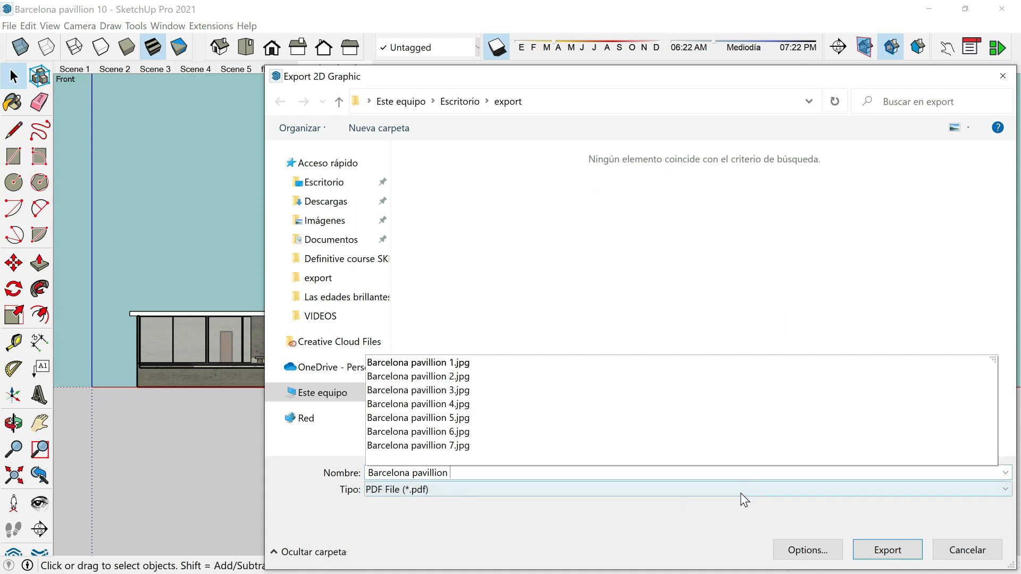
{"action": "left_click", "coordinate": [800, 551]}
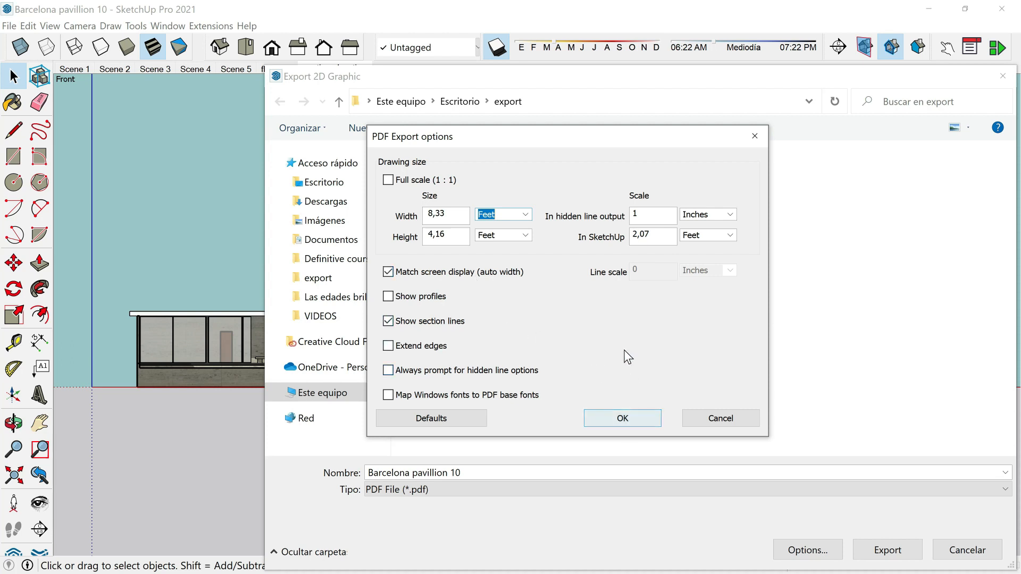
{"action": "left_click", "coordinate": [623, 420]}
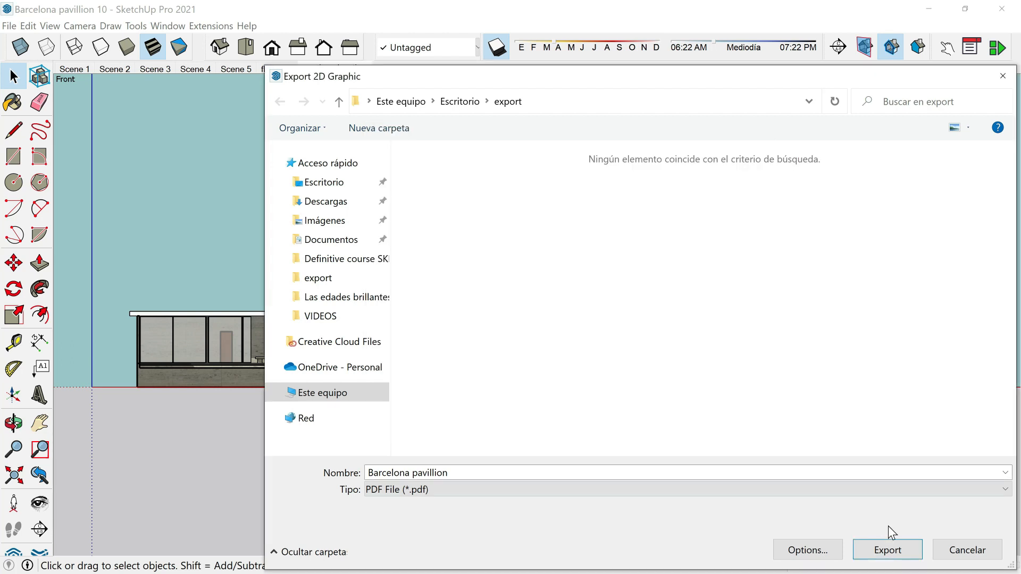
{"action": "left_click", "coordinate": [885, 555]}
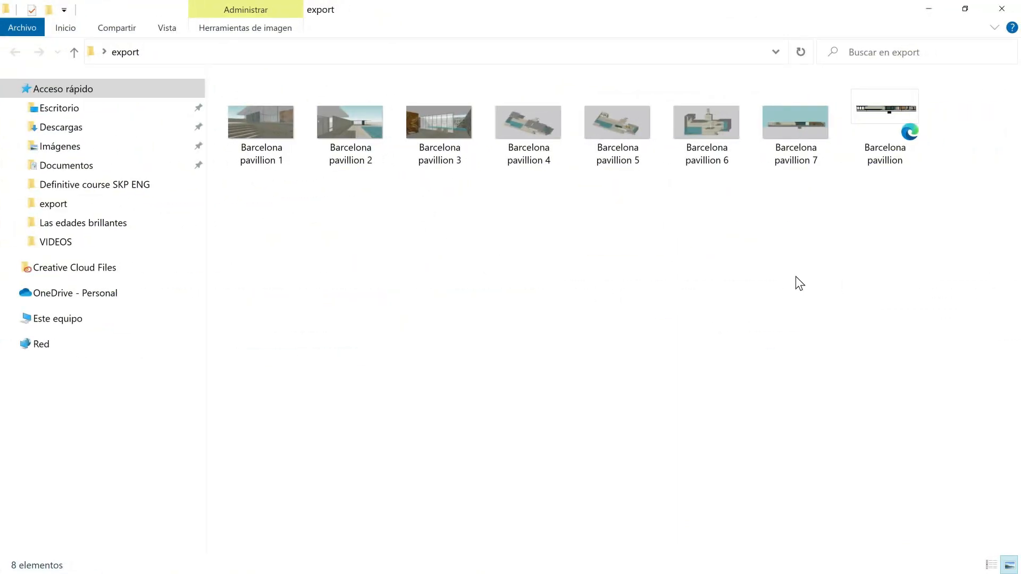
Step: Open the exported Barcelona pavillion PDF in Adobe Acrobat Reader and inspect the section elevation up close
{"action": "left_click", "coordinate": [888, 109]}
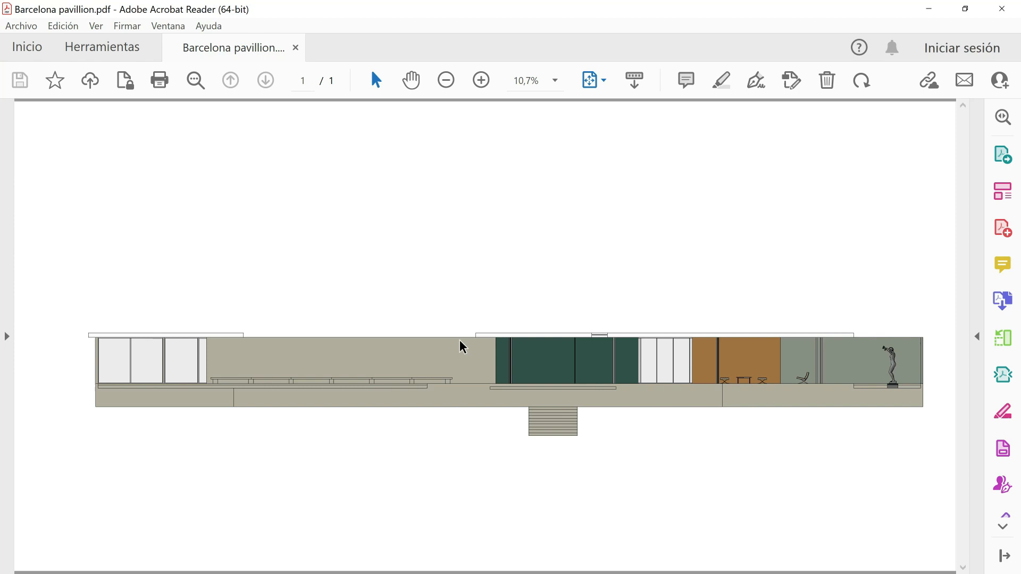
{"action": "left_click", "coordinate": [482, 80]}
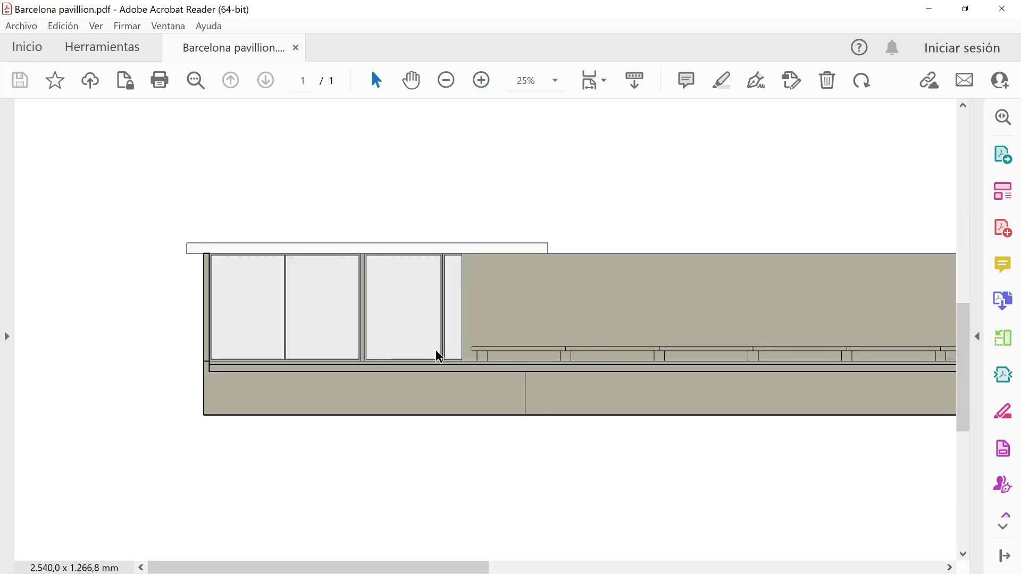
{"action": "scroll", "coordinate": [323, 342], "scroll_direction": "down", "scroll_amount": 1}
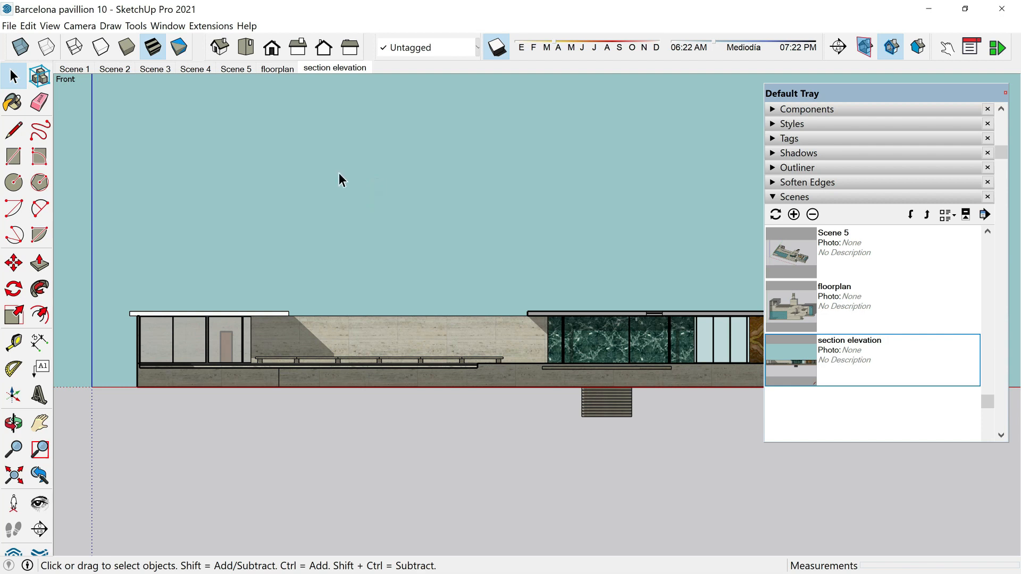
{"action": "left_click", "coordinate": [10, 27]}
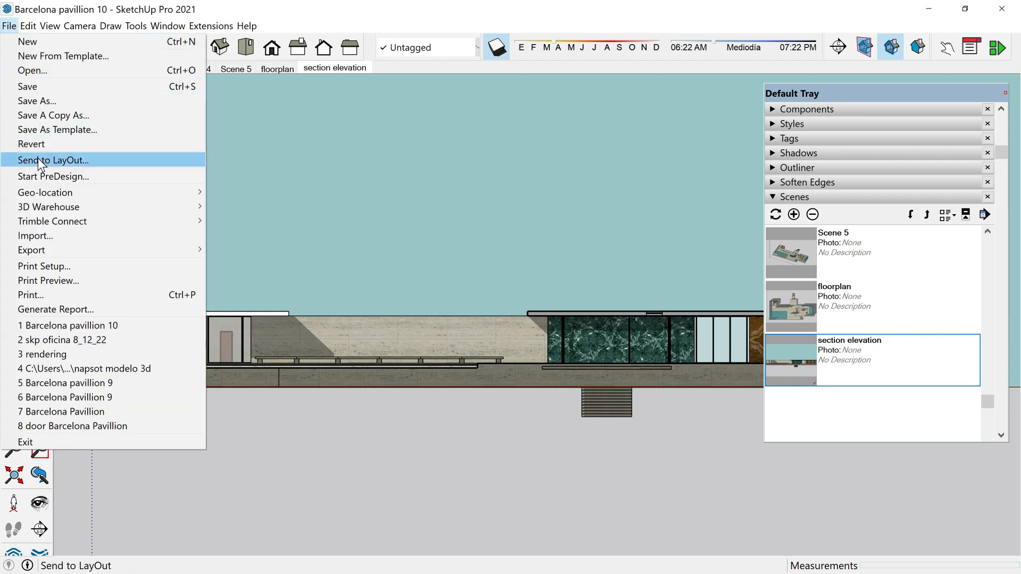
{"action": "left_click", "coordinate": [78, 161]}
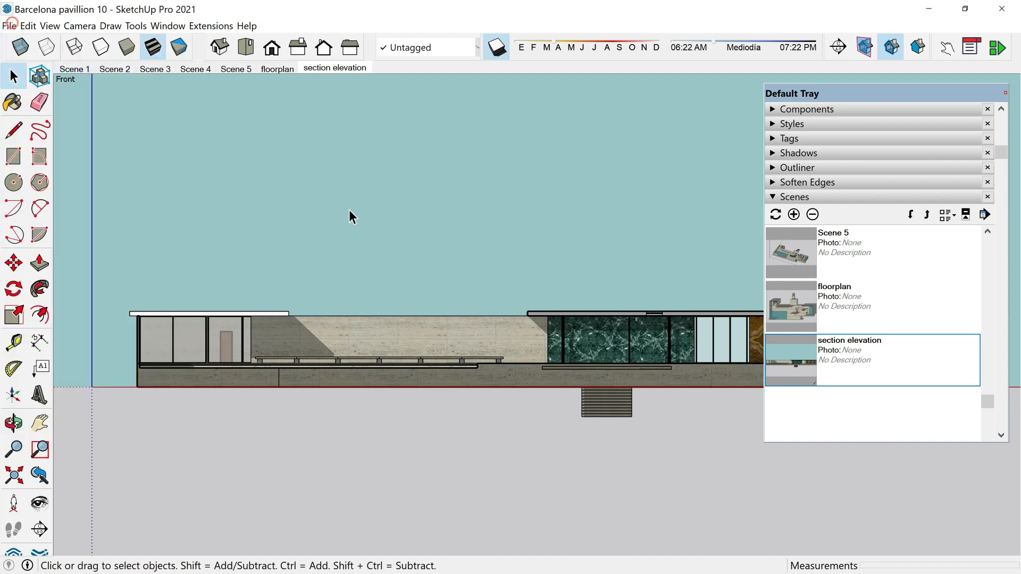